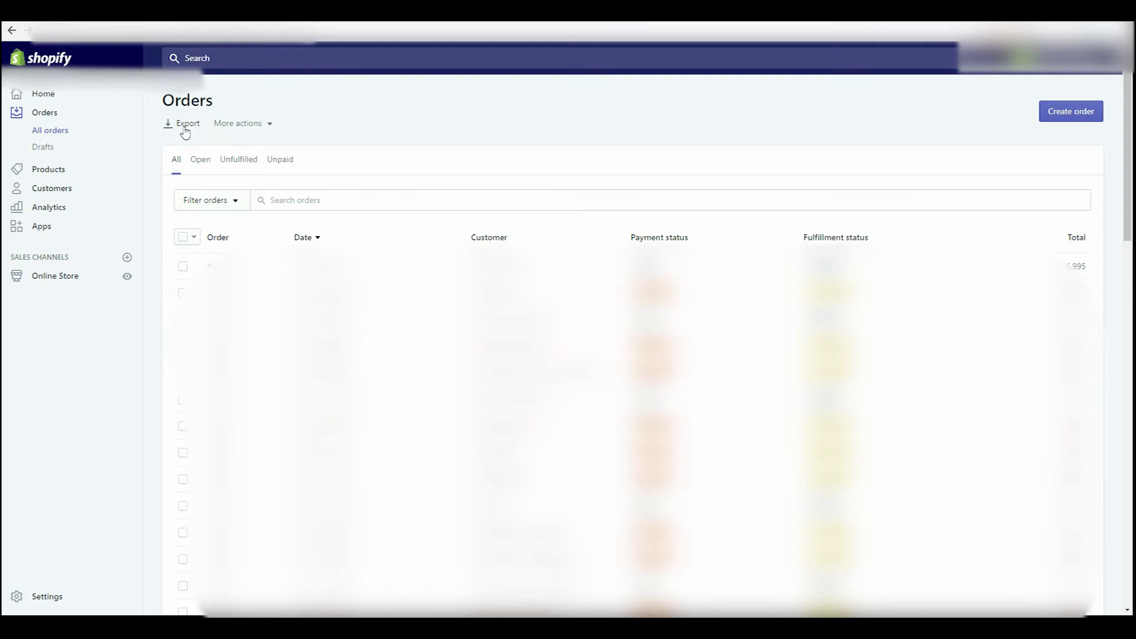
Select all orders on the page, set the export to the selected 50 orders, and dismiss the export options without exporting
left_click(184, 237)
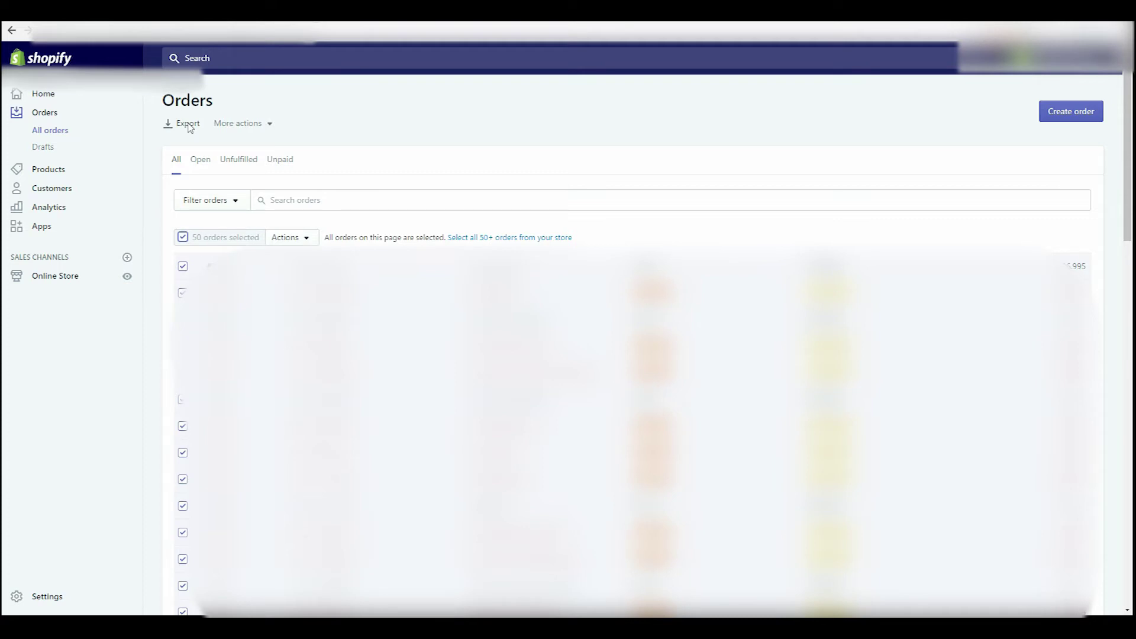
left_click(195, 124)
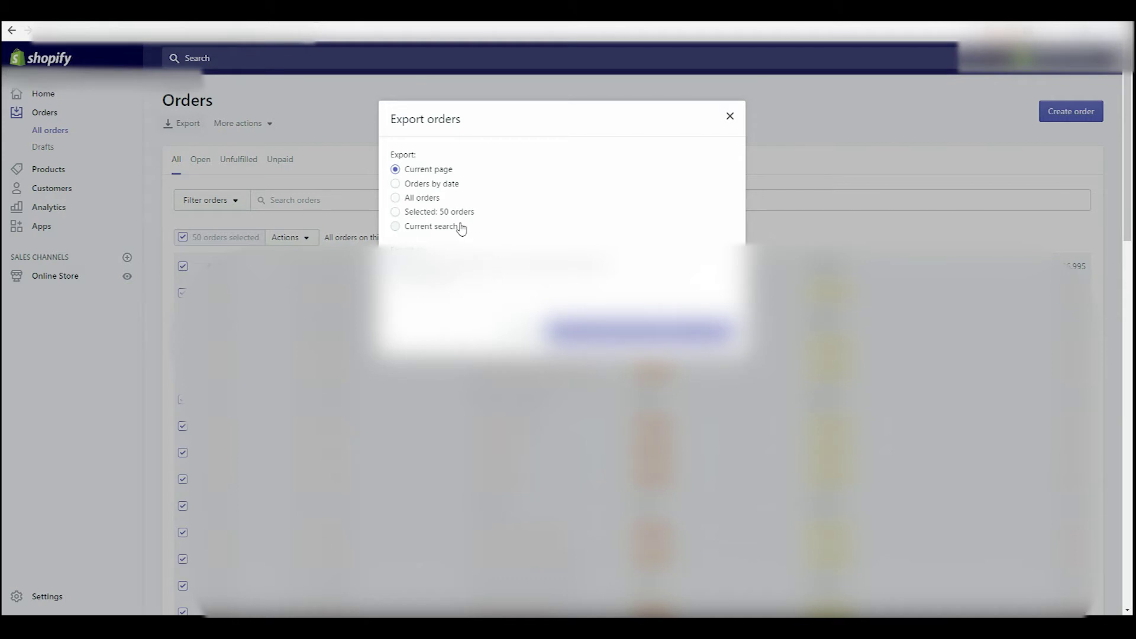
left_click(413, 214)
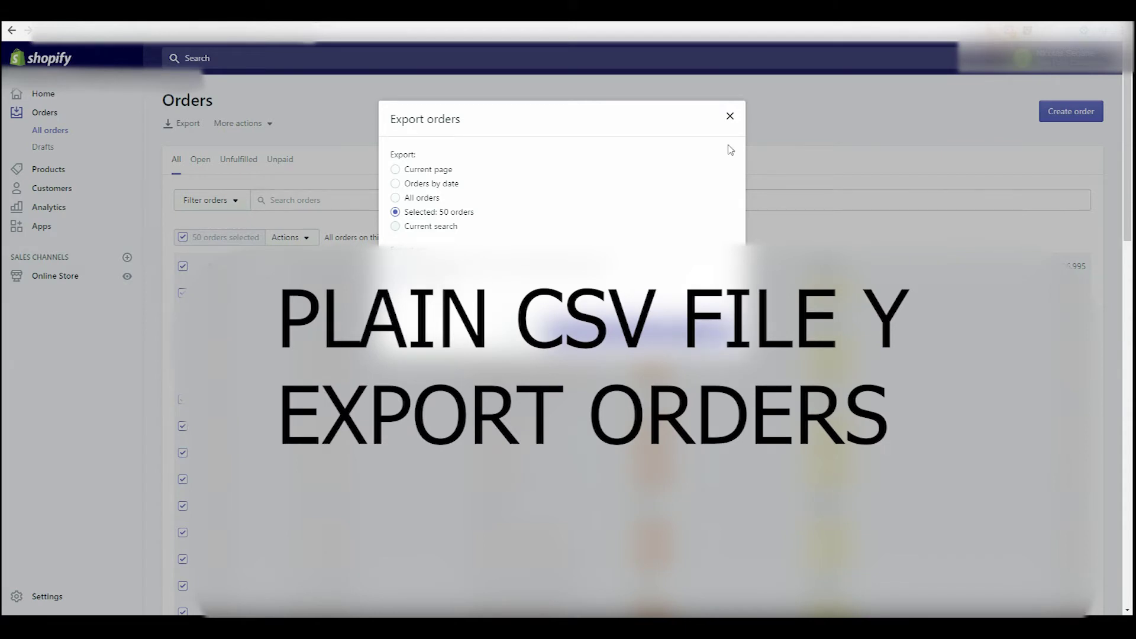
left_click(730, 117)
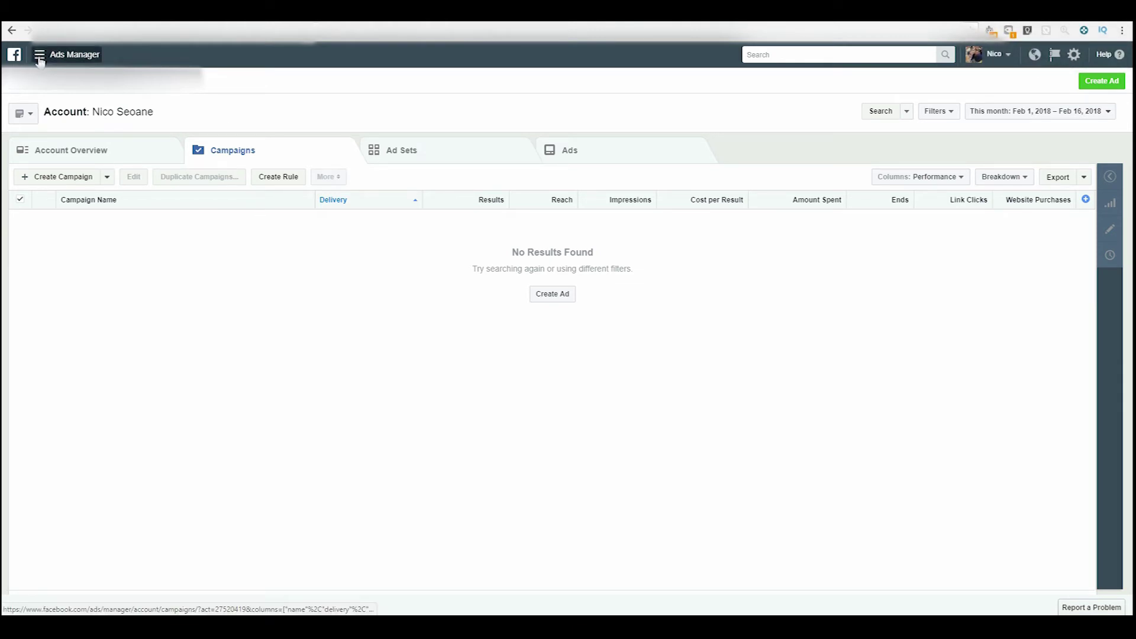
Switch to Facebook Ads Manager and open the Audiences page among all its tools
left_click(39, 59)
left_click(104, 321)
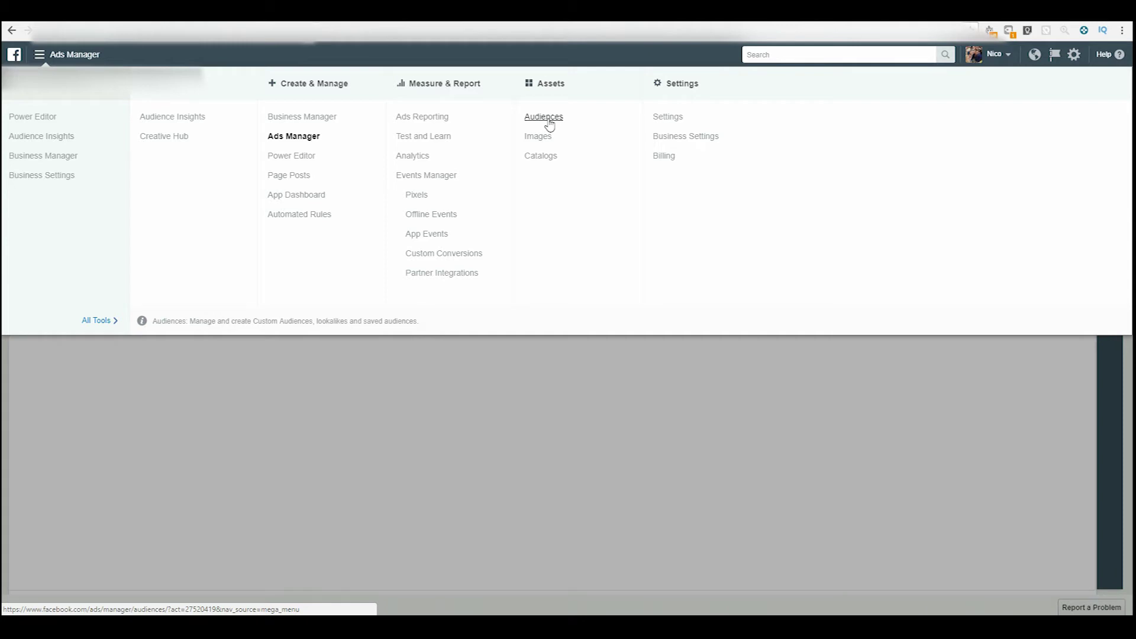
left_click(549, 122)
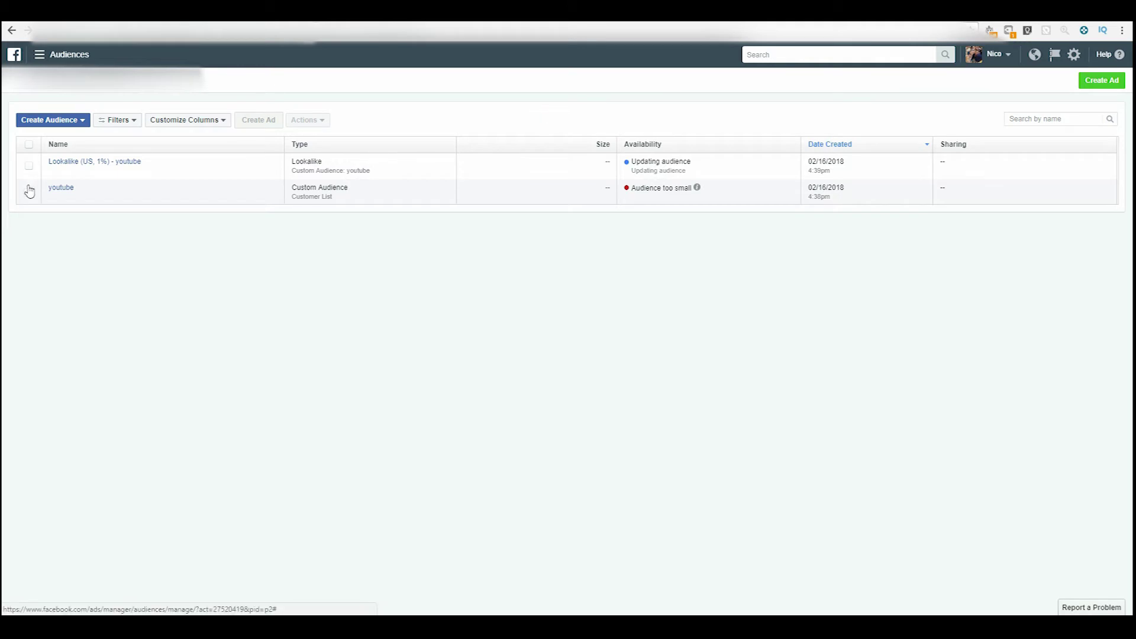
Request deletion of the youtube custom audience together with its Lookalike (US, 1%) audience
left_click(29, 192)
left_click(29, 167)
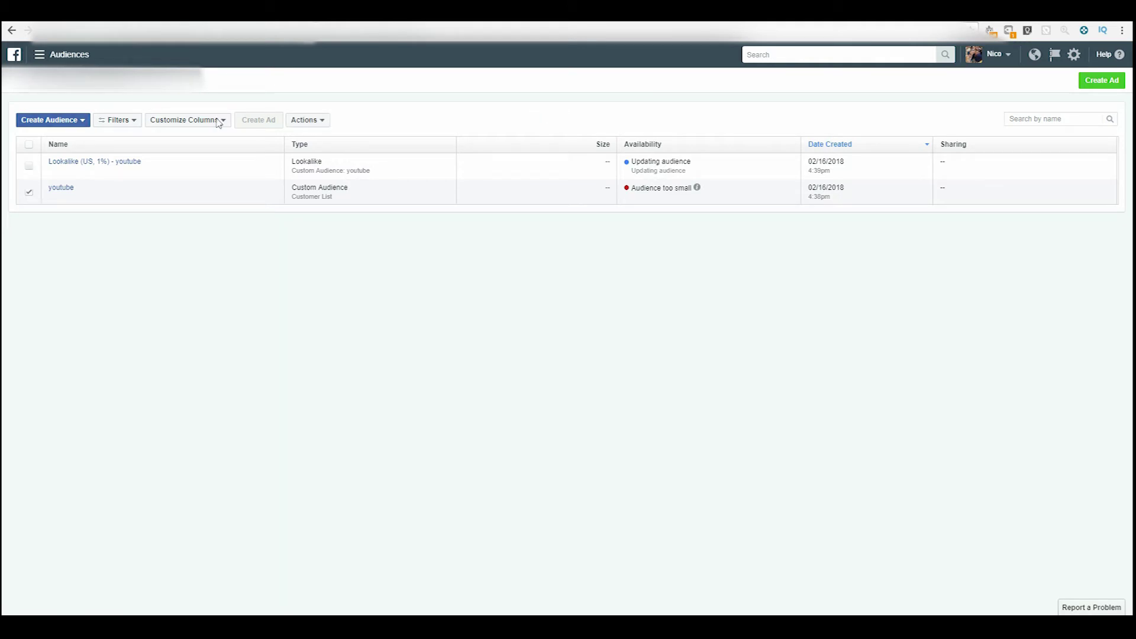
left_click(301, 124)
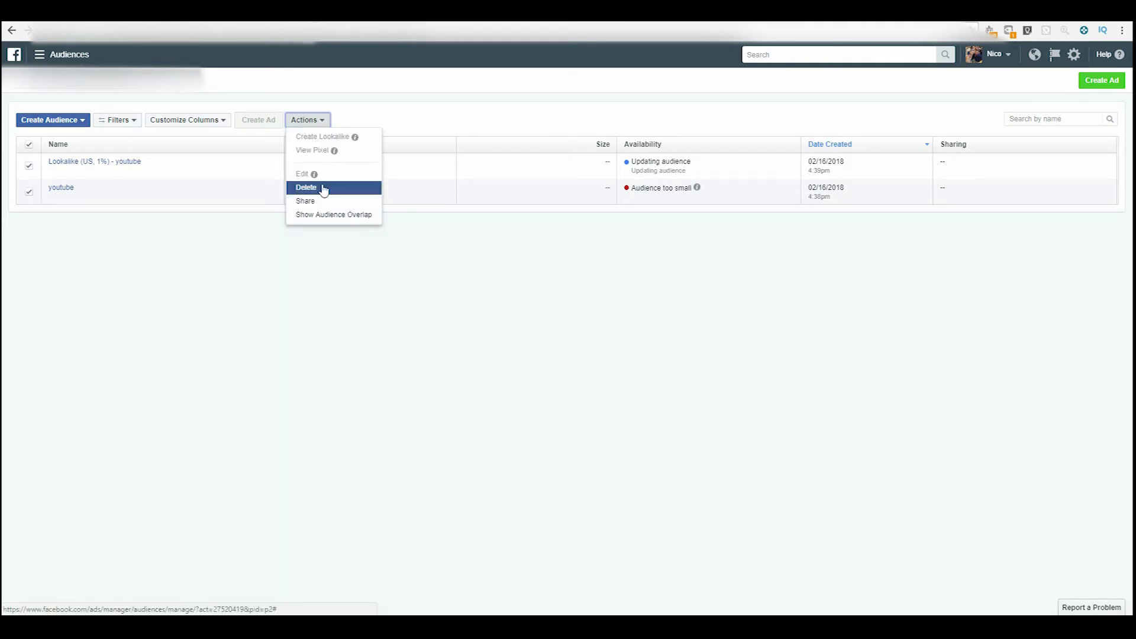
left_click(322, 188)
left_click(716, 355)
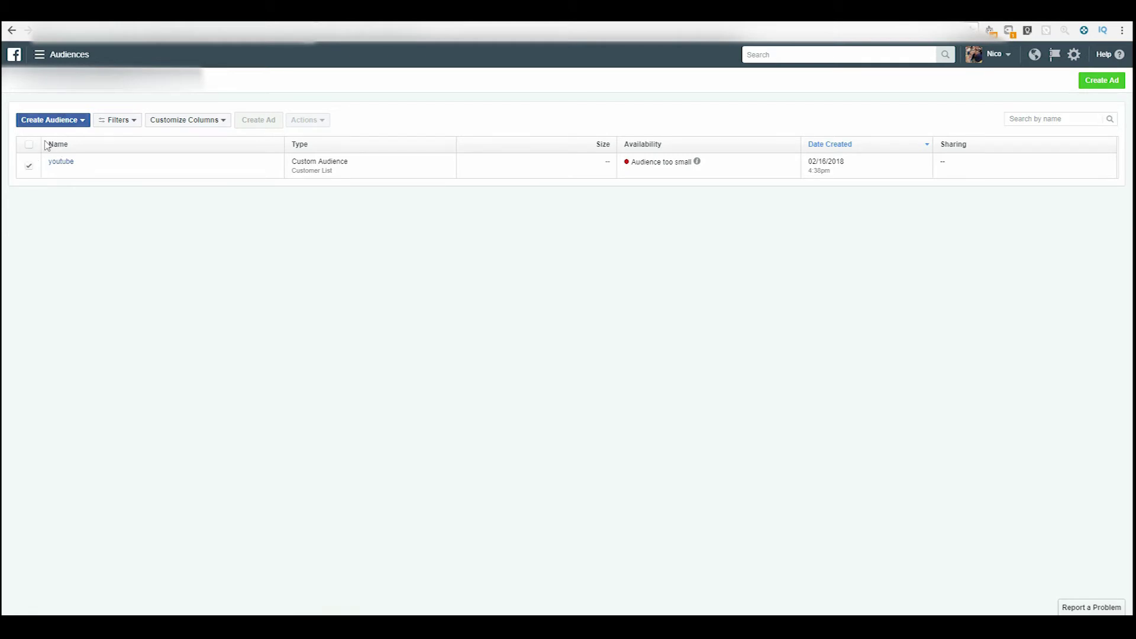
left_click(58, 125)
left_click(289, 170)
left_click(29, 167)
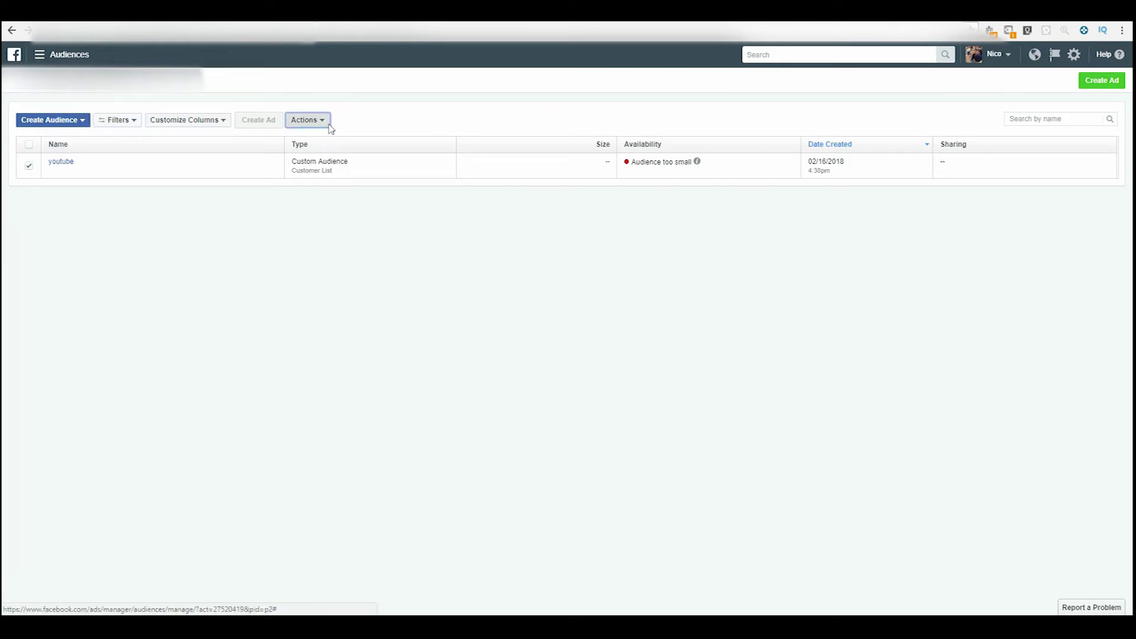
left_click(322, 122)
left_click(406, 233)
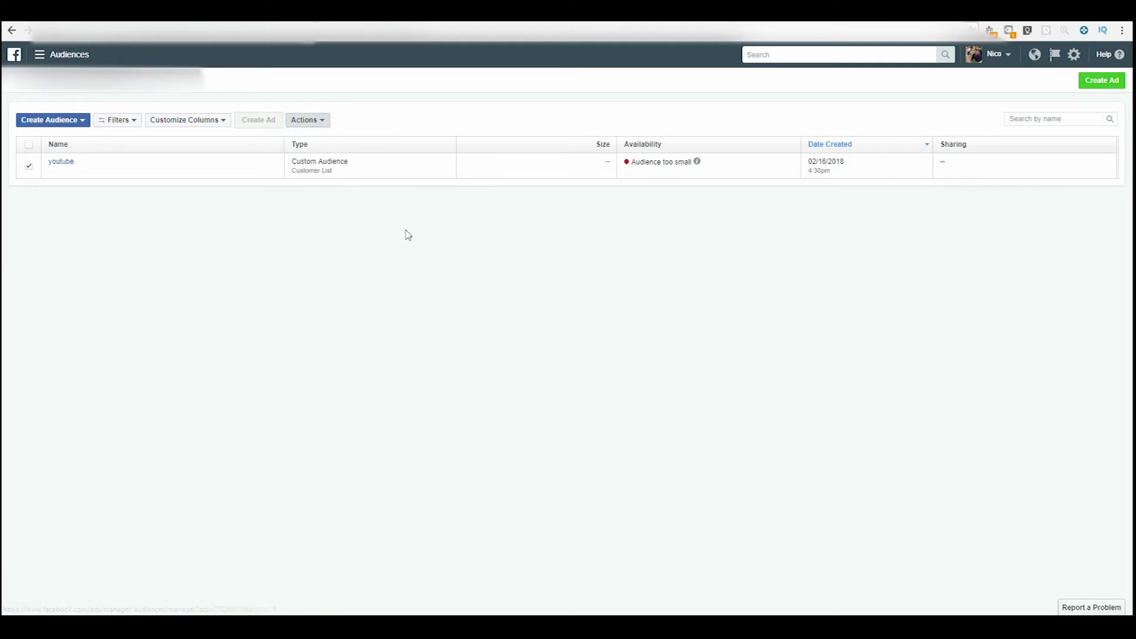
Start a custom audience from a customer file, add customers_export (1).csv, and continue to the data mapping
left_click(52, 121)
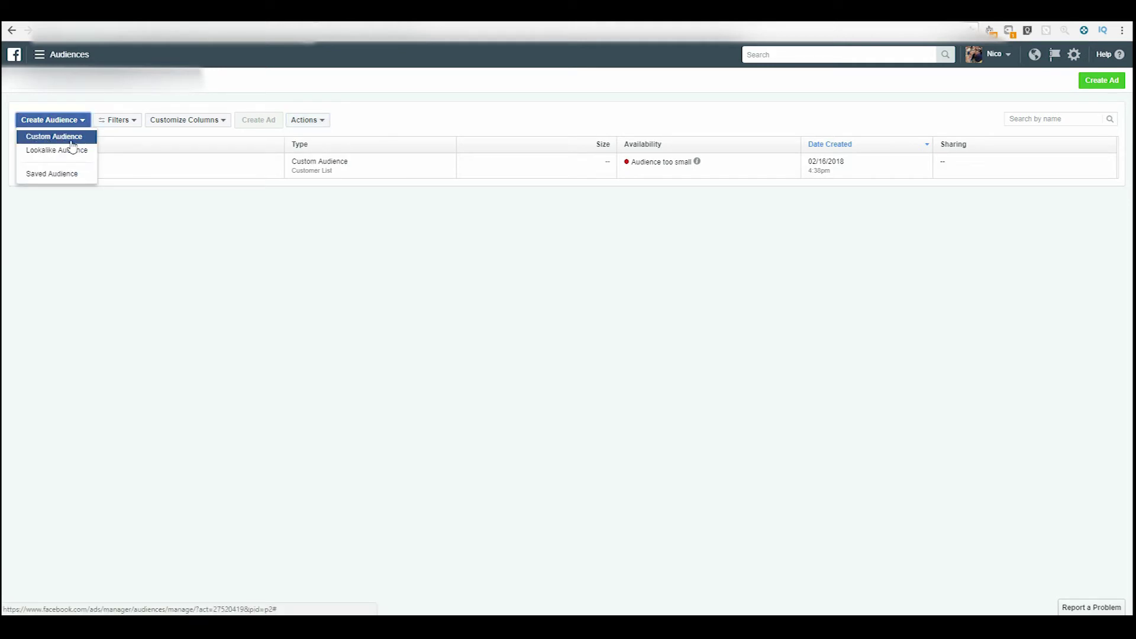
left_click(73, 138)
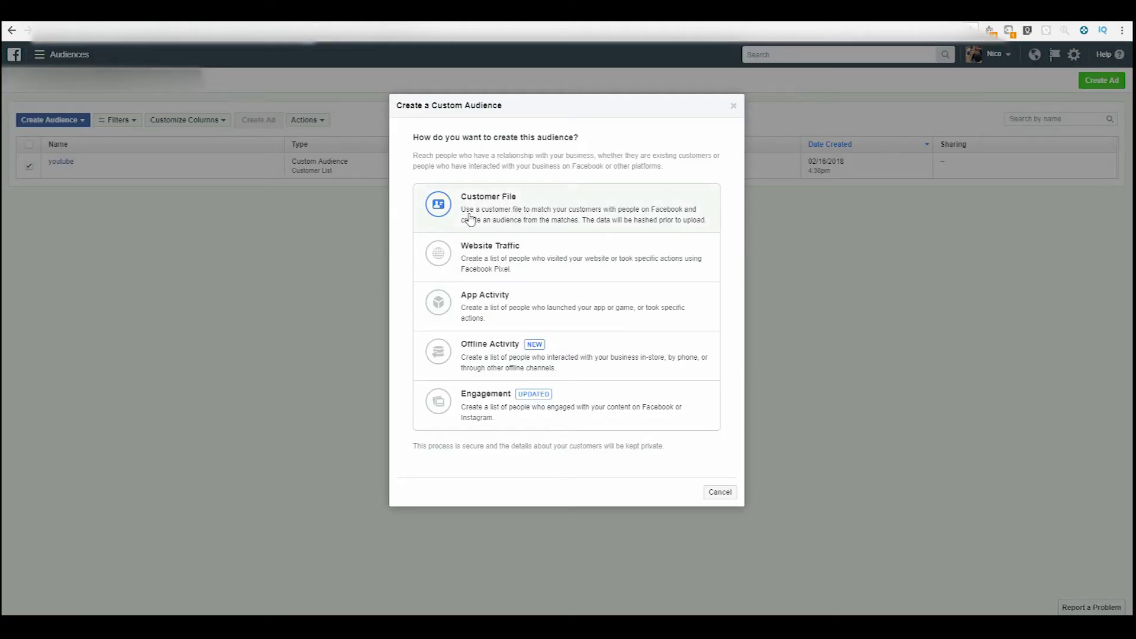
left_click(512, 215)
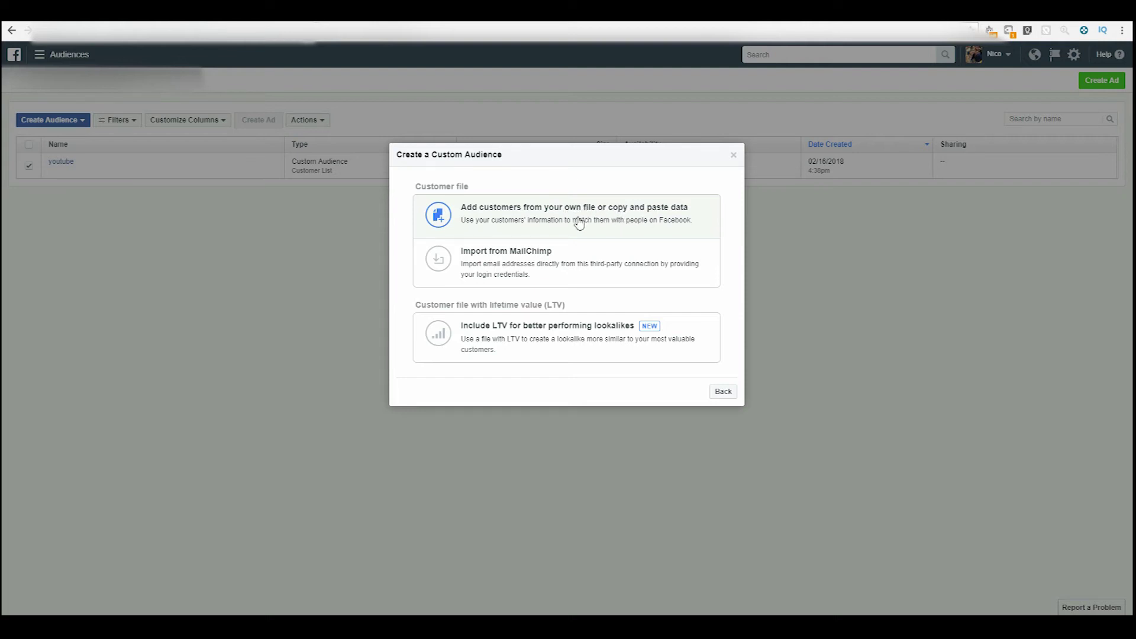
key("Escape")
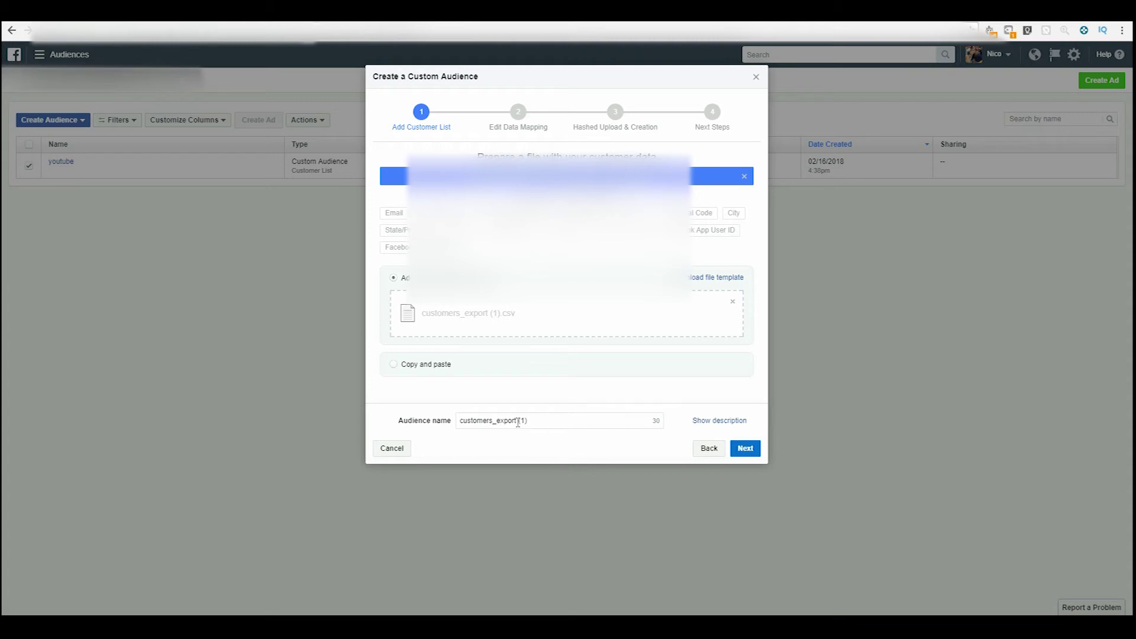
left_click(756, 454)
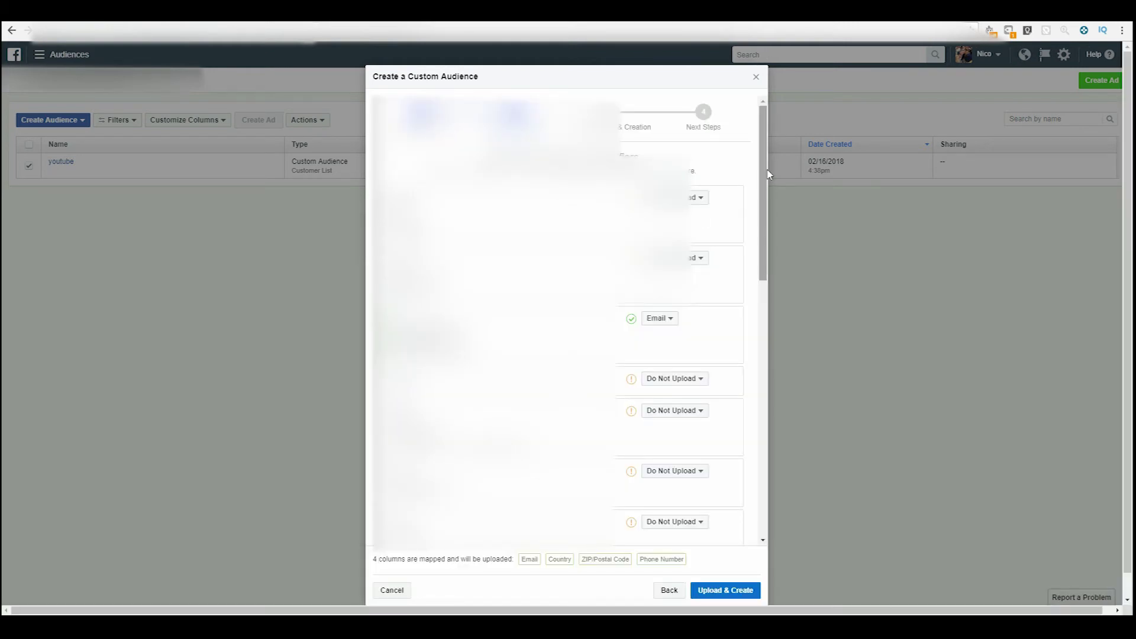
Set the phone number, ZIP/postal code and country columns to Do Not Upload, keeping only Email mapped
left_click_drag(763, 175, 762, 386)
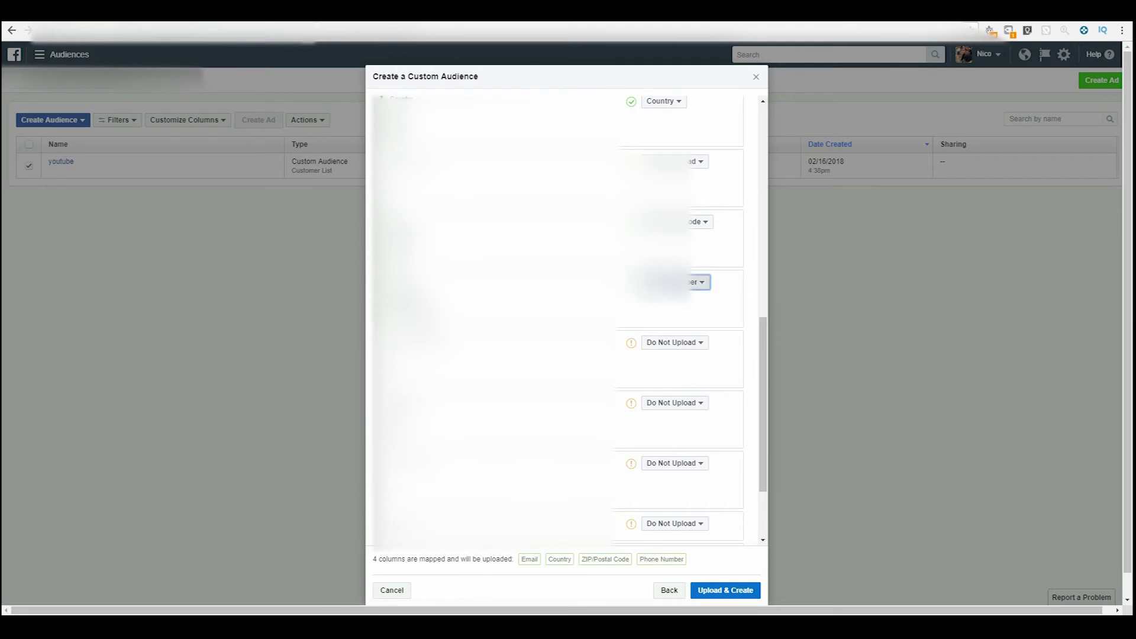
left_click(701, 282)
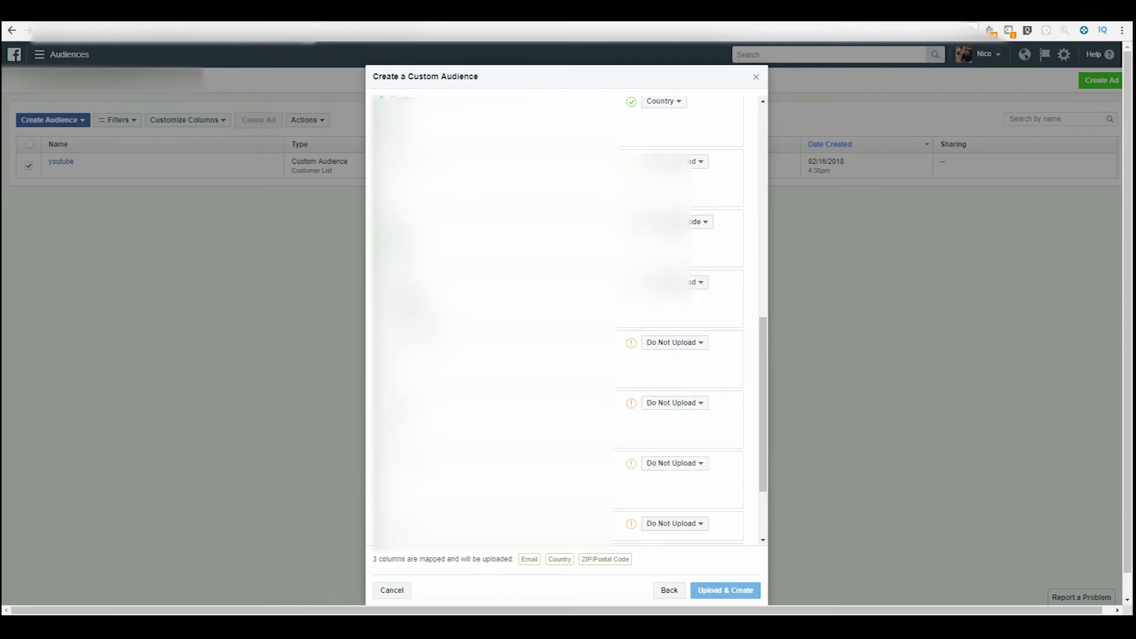
left_click(700, 221)
left_click(680, 236)
left_click_drag(763, 371, 740, 255)
left_click(662, 392)
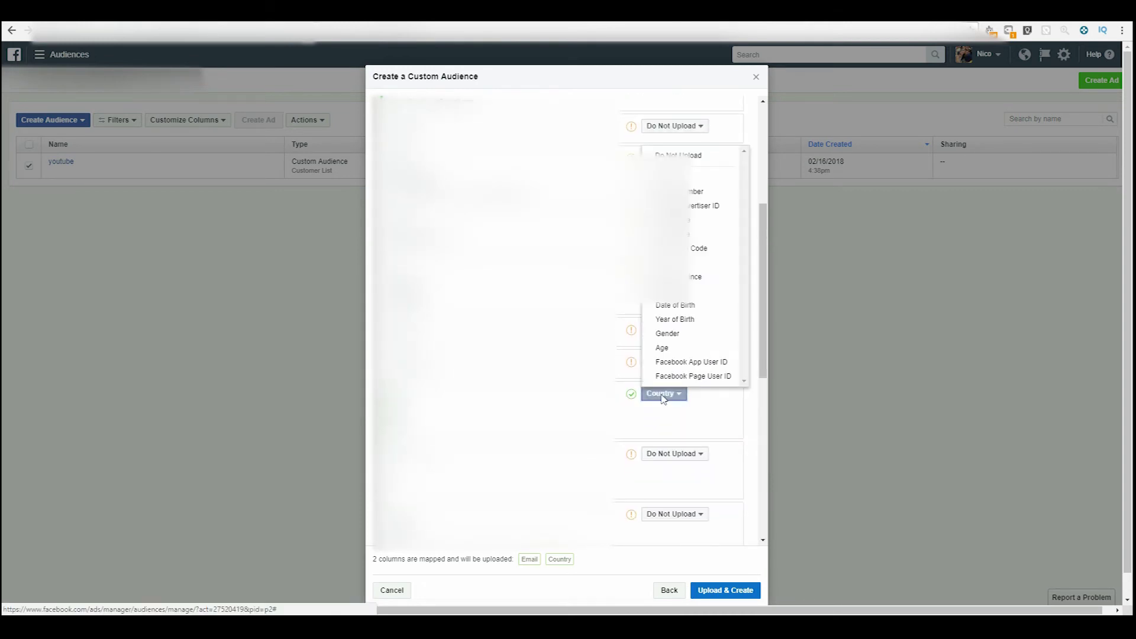
left_click(763, 246)
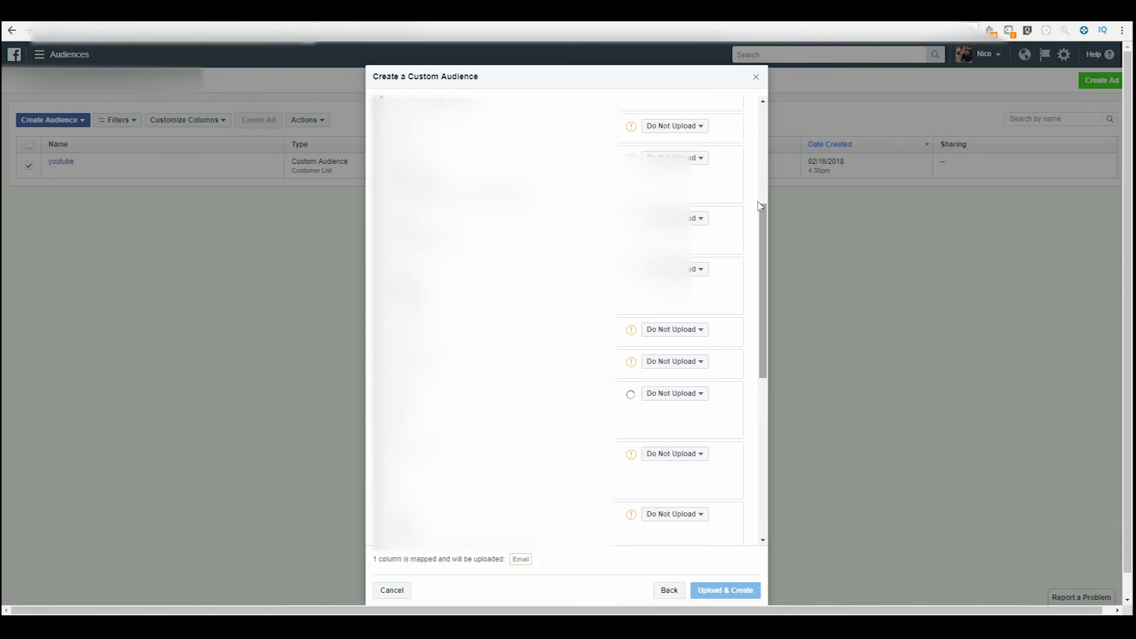
left_click_drag(760, 204, 760, 151)
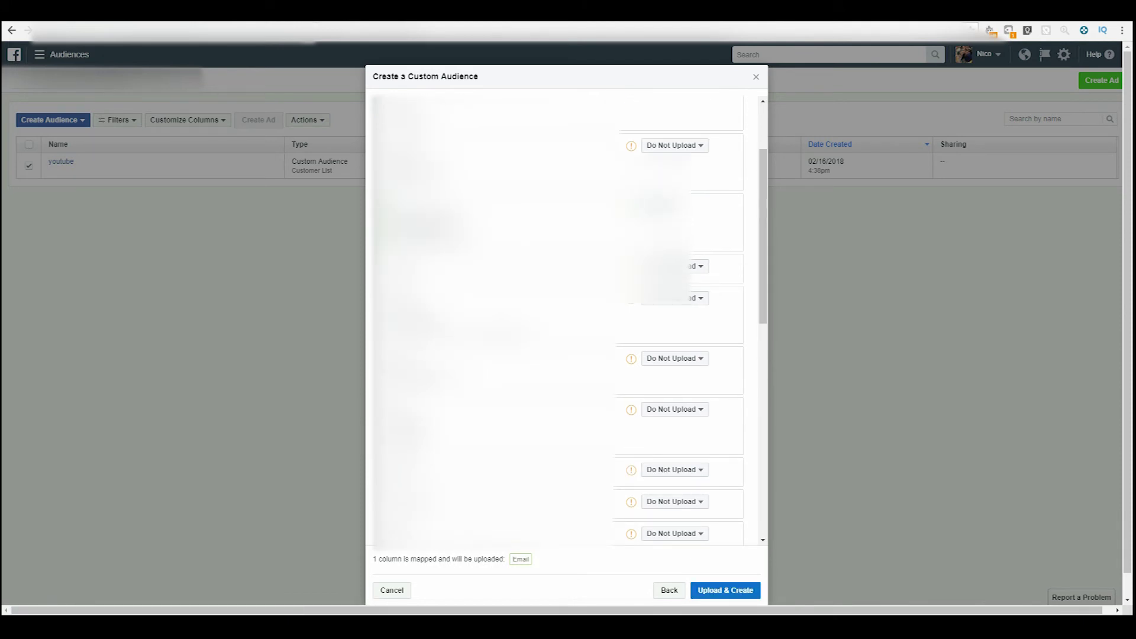
Upload the customer list anyway to create the custom audience and finish the setup
left_click(736, 592)
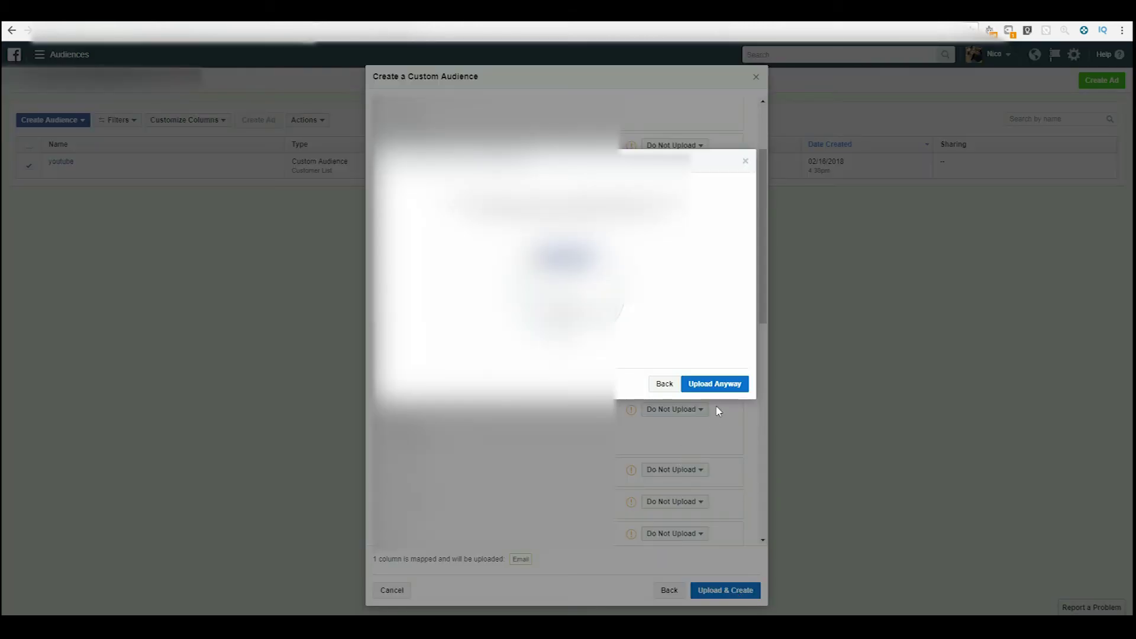
left_click(727, 385)
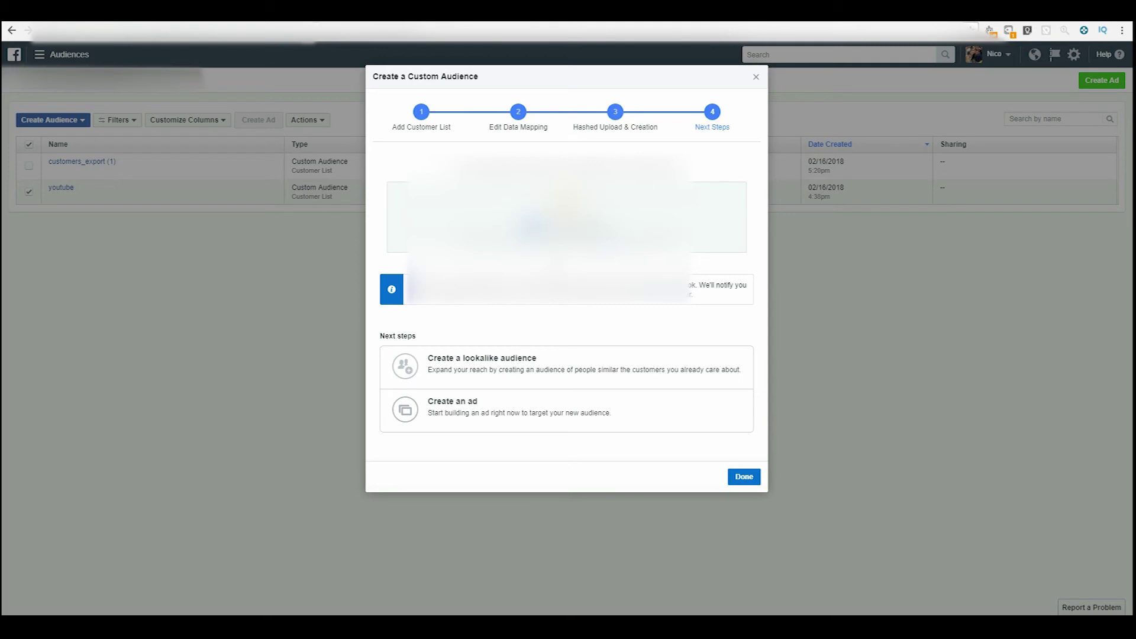
left_click(744, 478)
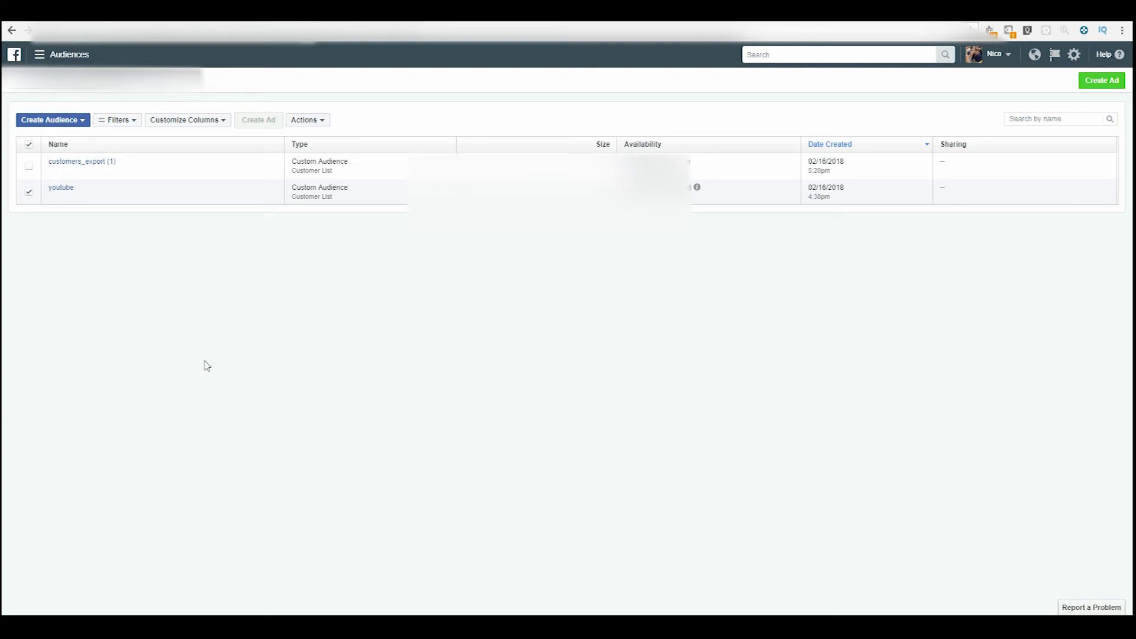
Start a lookalike audience with the customers_export (1) custom audience as its source
left_click(71, 121)
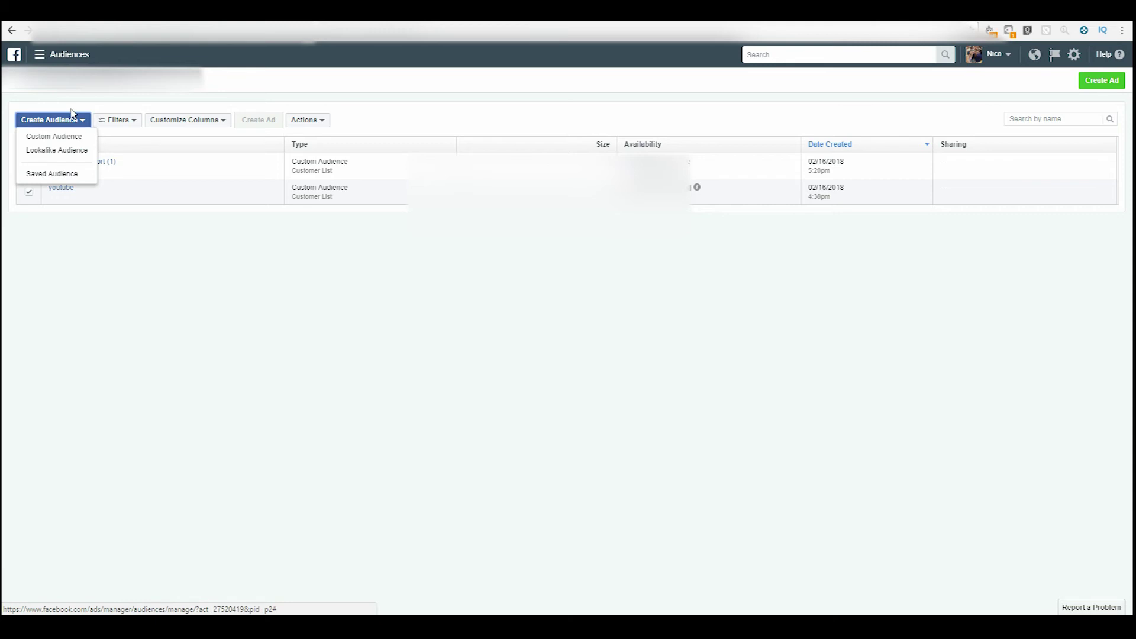
left_click(38, 155)
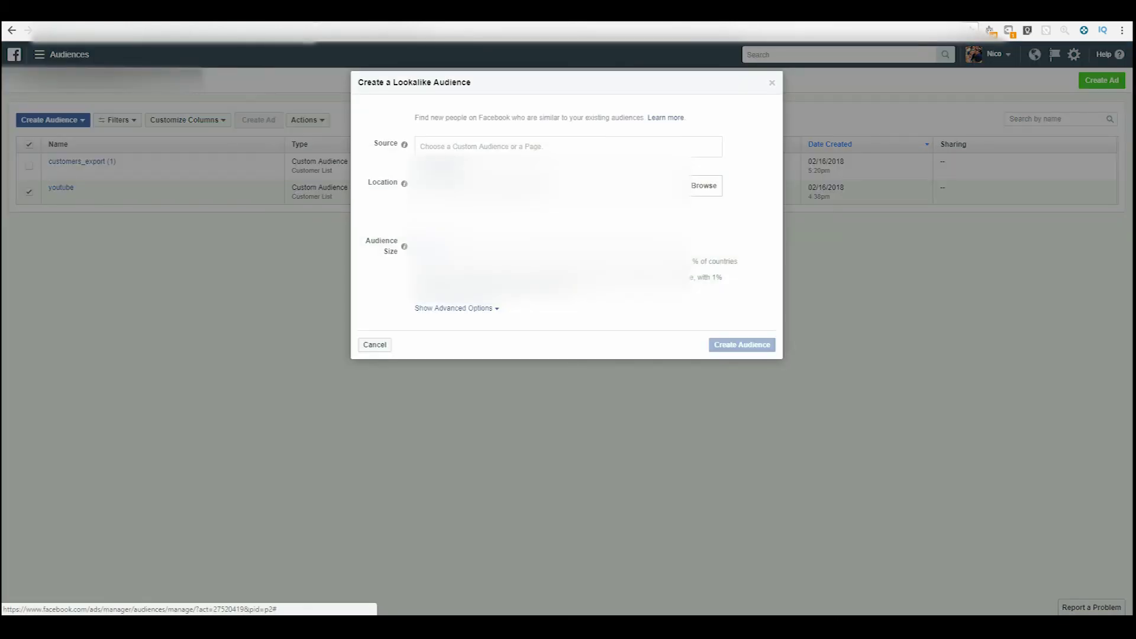
left_click(449, 147)
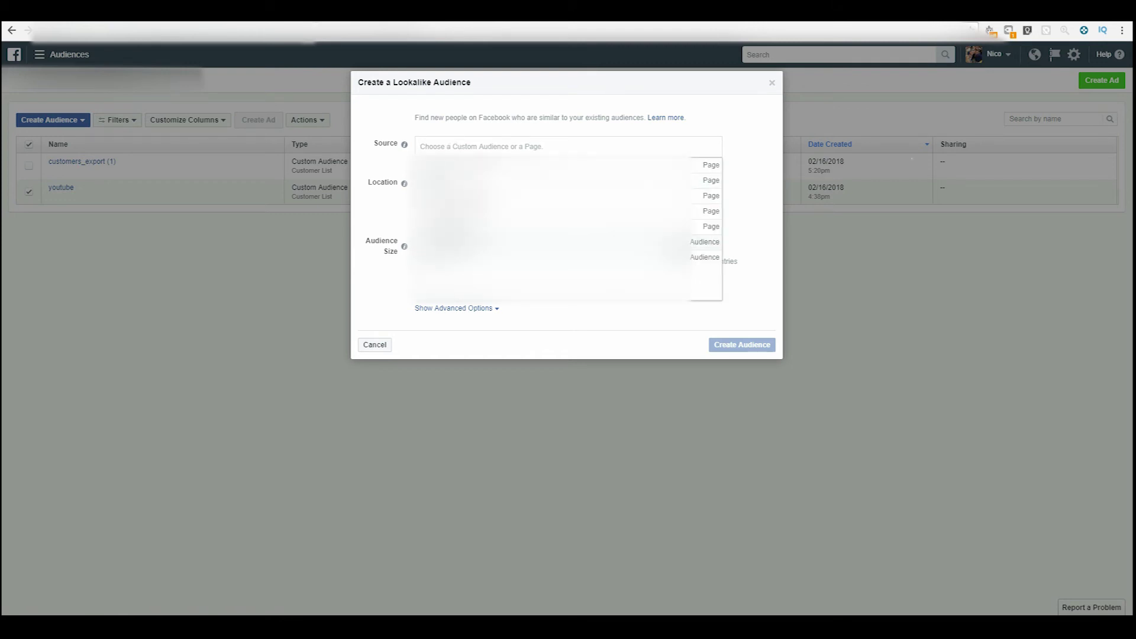
left_click(449, 242)
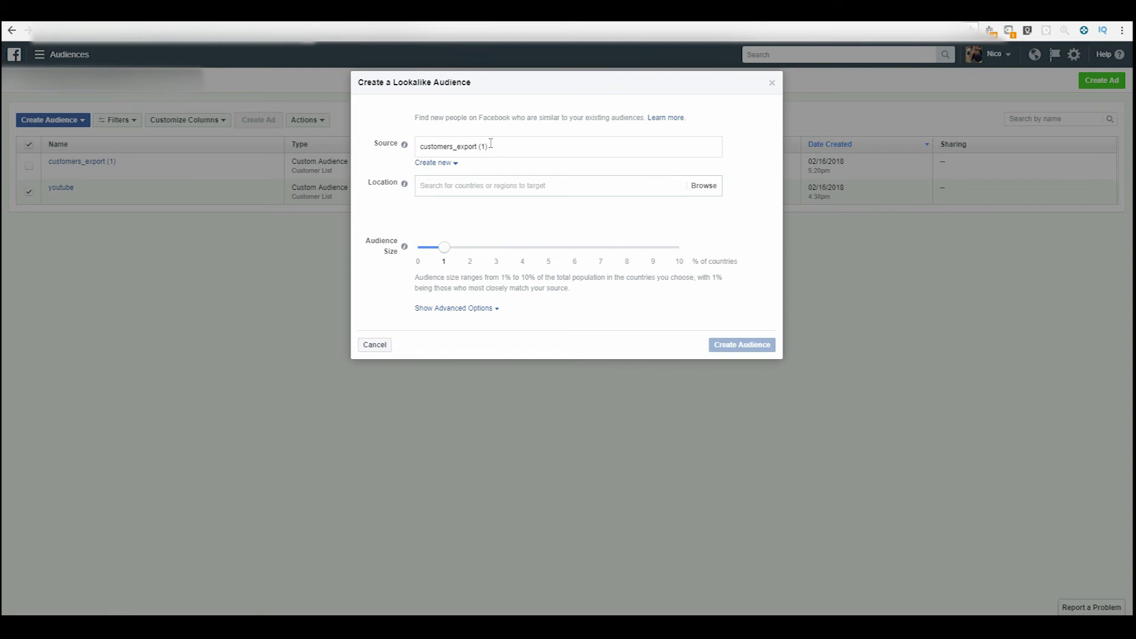
Set the lookalike audience's location to United States
left_click(440, 187)
type("unite")
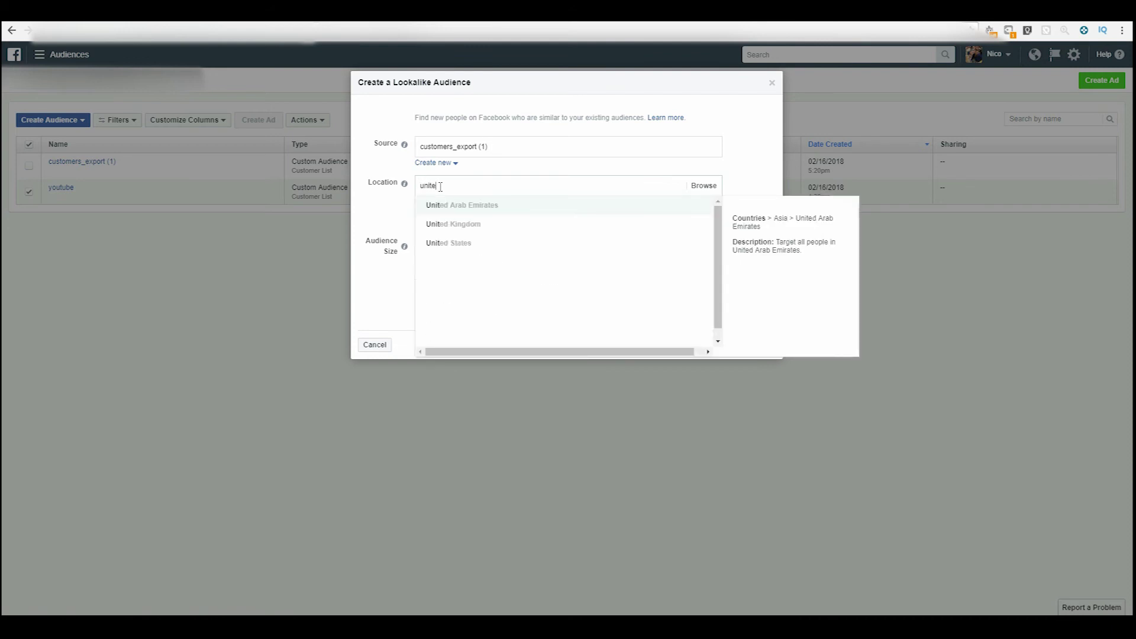
left_click(449, 242)
left_click(391, 260)
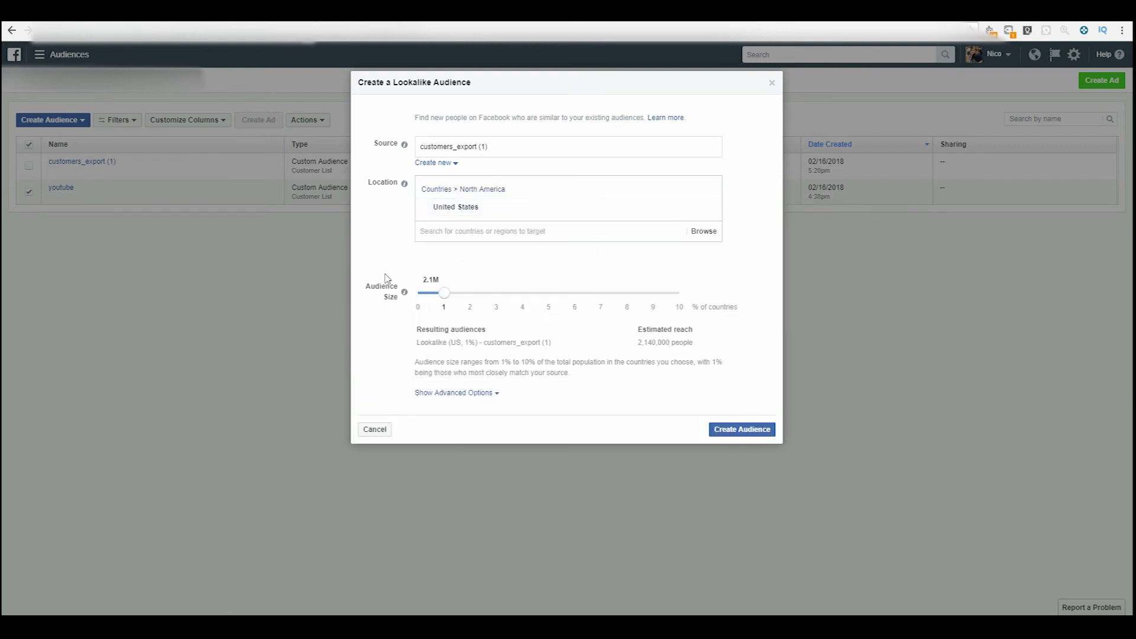
Examine the lookalike's audience size estimate and its chosen source audience
double_click(427, 280)
left_click(445, 286)
left_click_drag(440, 279, 421, 279)
left_click_drag(488, 147, 422, 151)
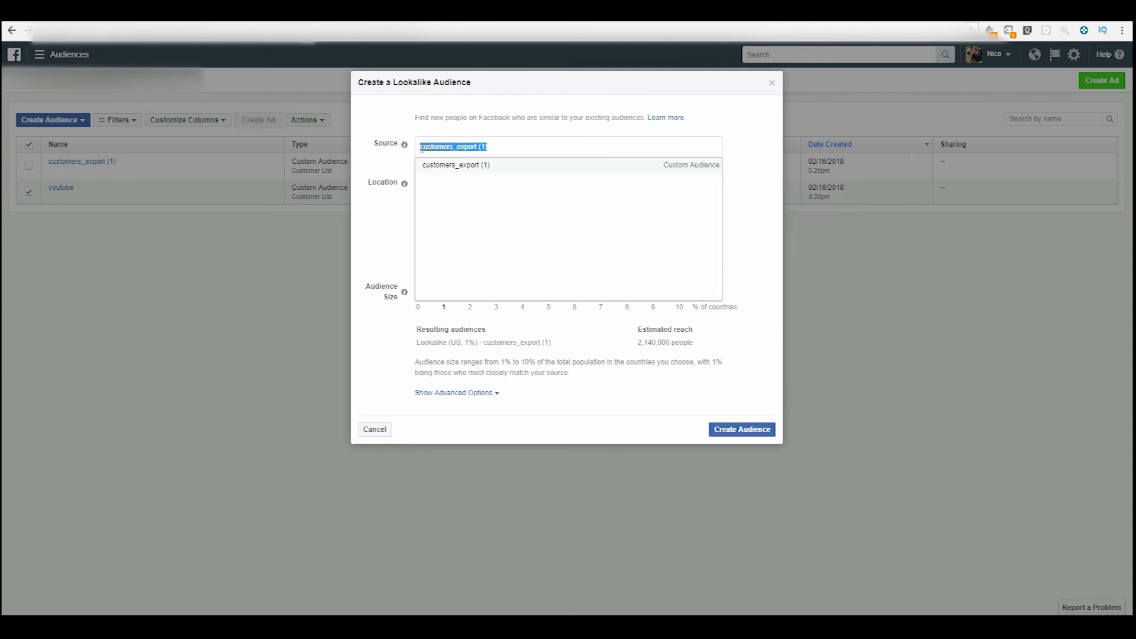
left_click(520, 150)
left_click(379, 266)
left_click(492, 147)
left_click(380, 224)
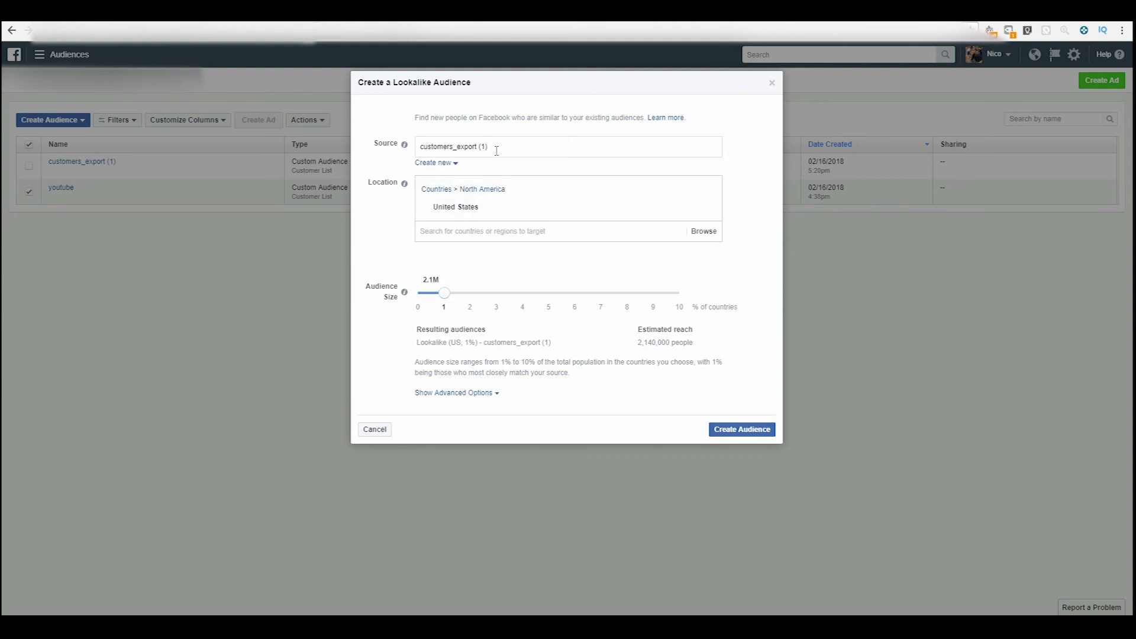
Create the 1% United States lookalike audience and check its availability in the audience list
left_click(714, 430)
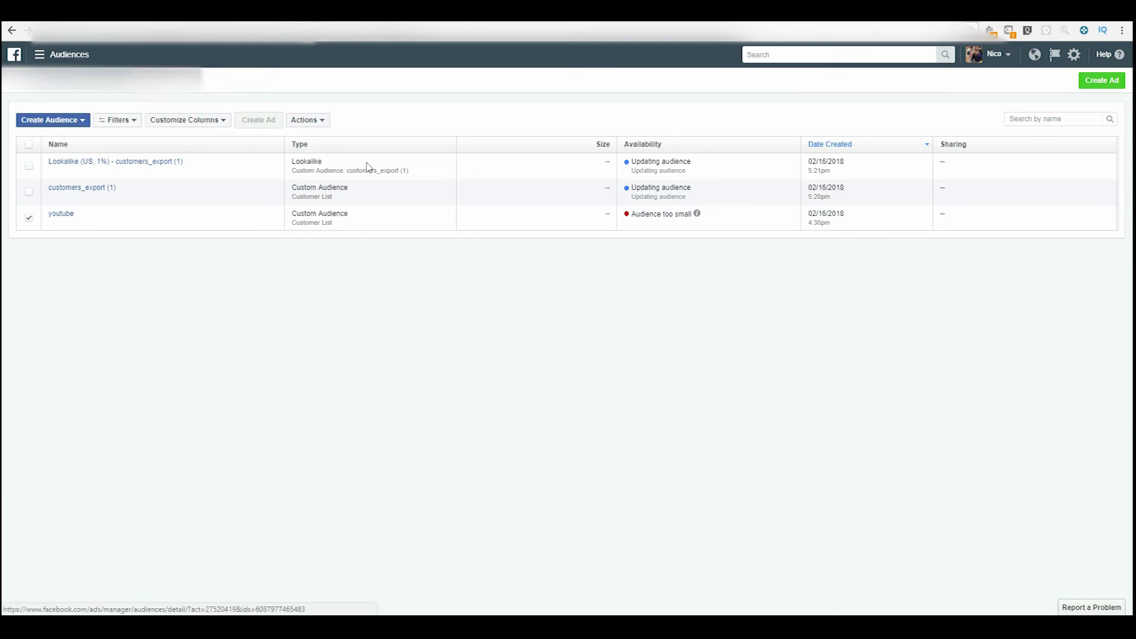
left_click_drag(630, 161, 692, 161)
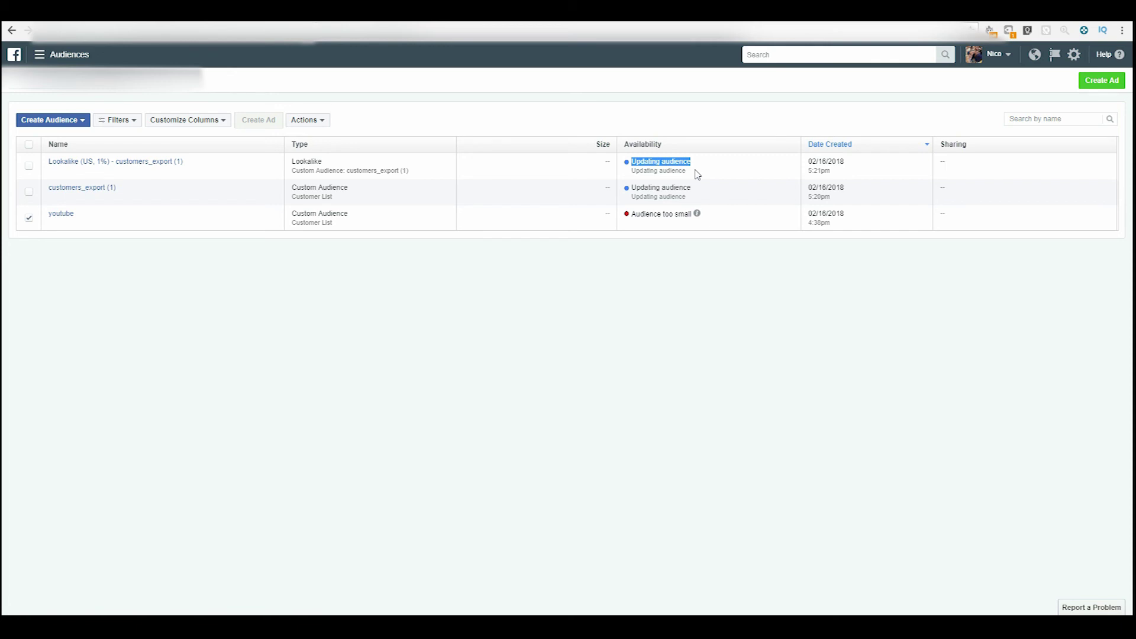
left_click(497, 383)
mouse_move(85, 158)
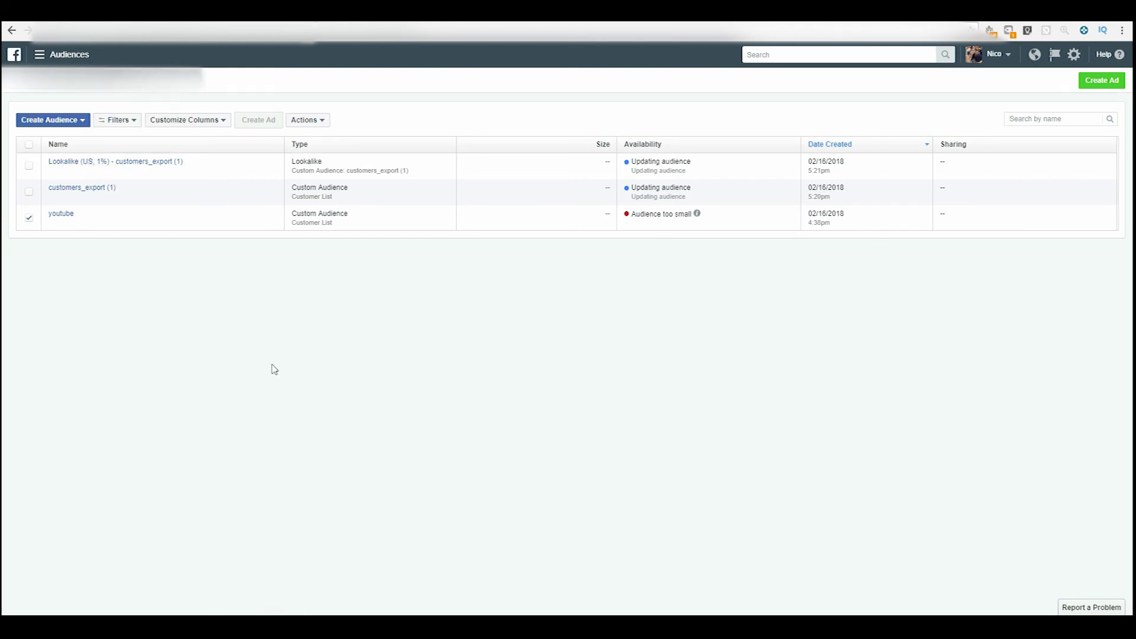